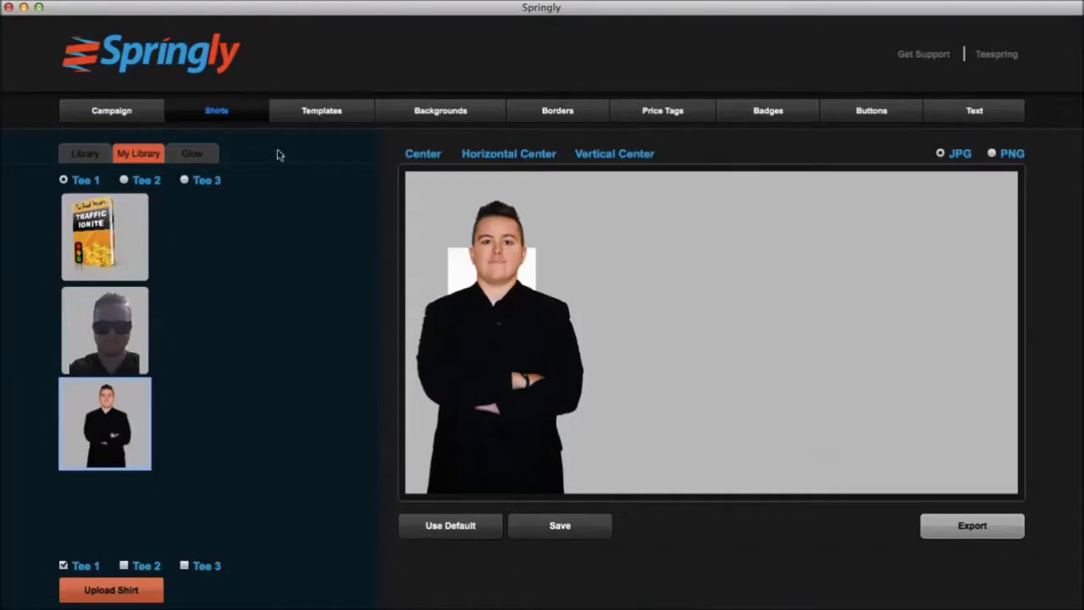
# Step: Set the ad's background to solid white (FFFFFF)
pyautogui.click(416, 113)
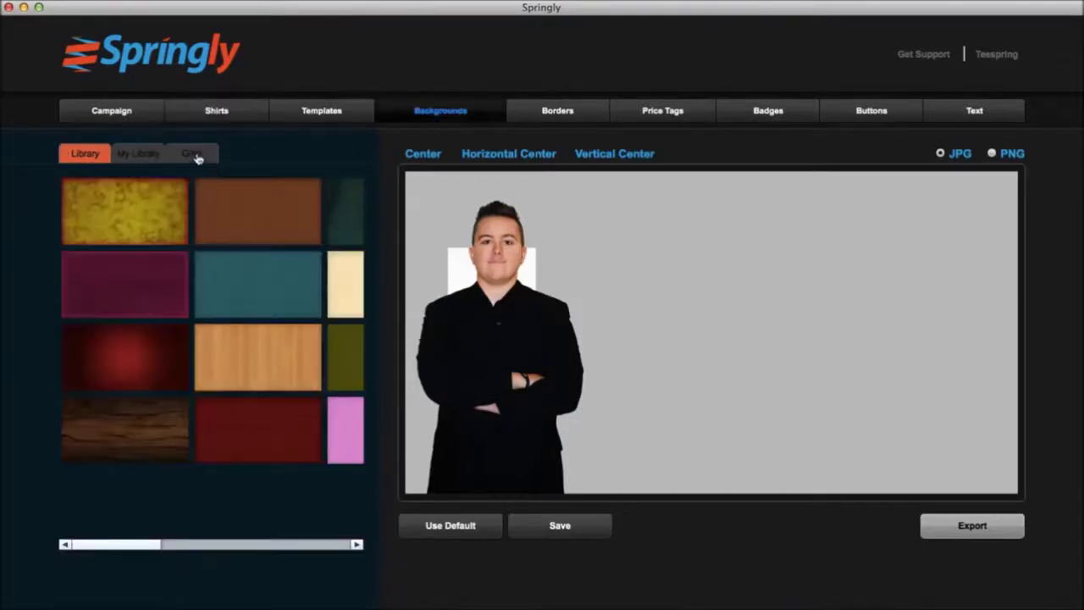
pyautogui.click(195, 155)
pyautogui.click(81, 210)
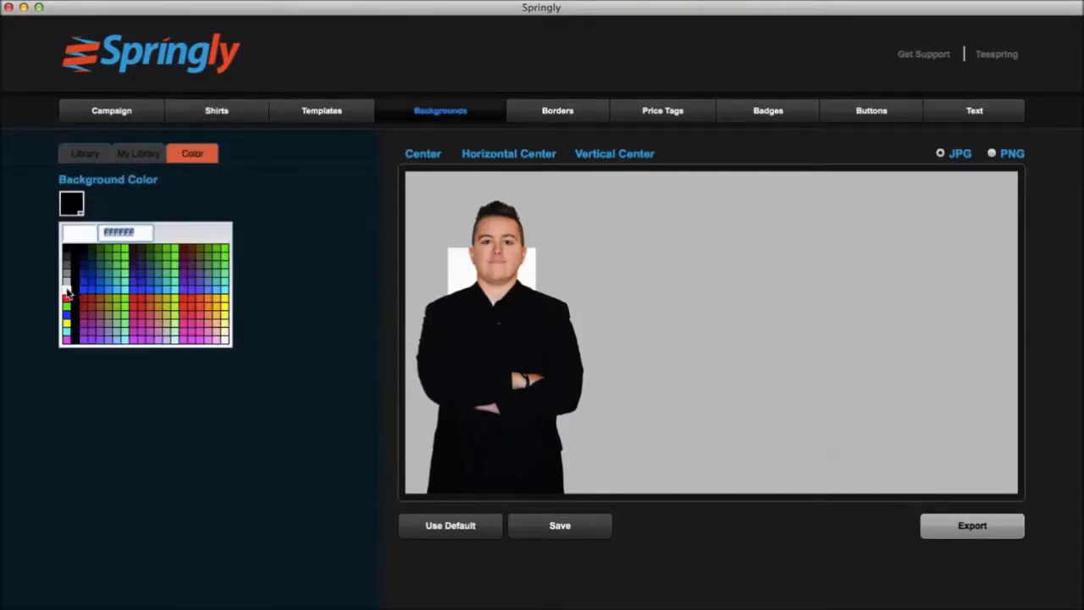
pyautogui.click(67, 290)
# Step: Add a red border with a width of 10 around the ad
pyautogui.click(579, 111)
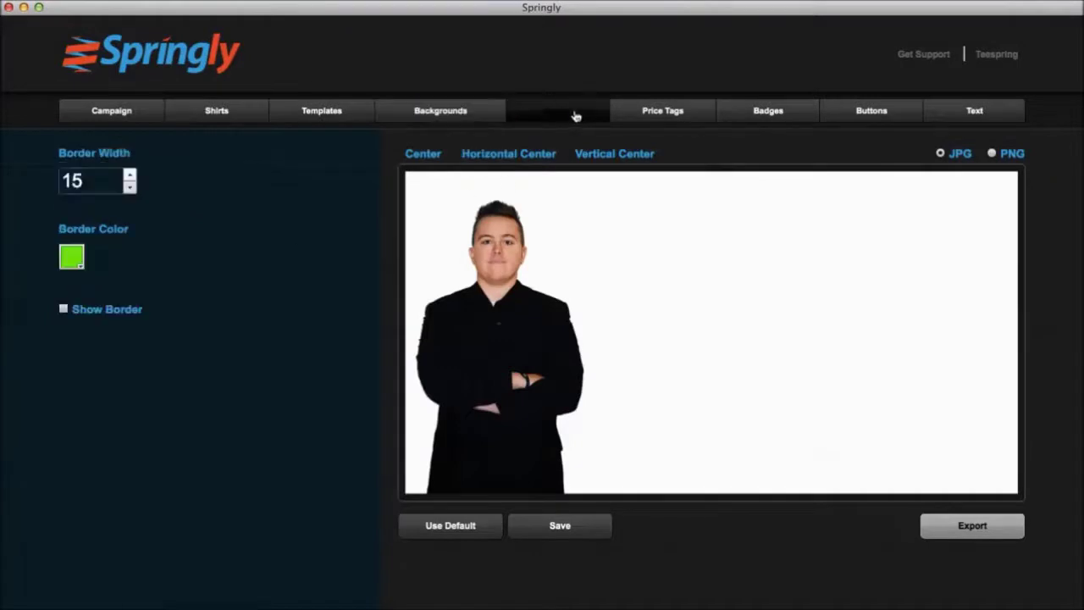
pyautogui.click(78, 266)
pyautogui.click(71, 348)
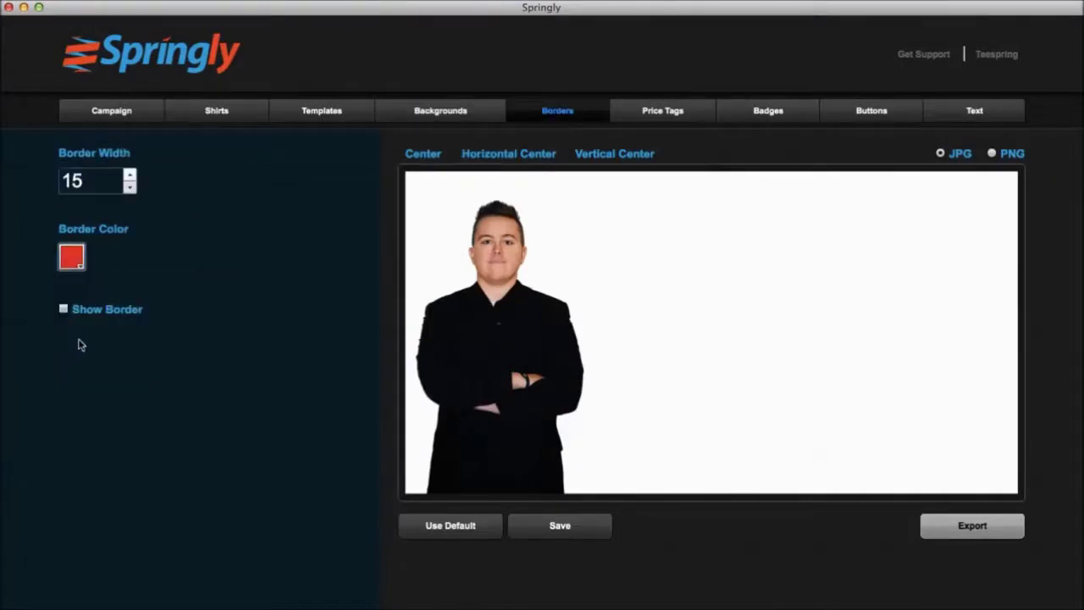
pyautogui.click(65, 310)
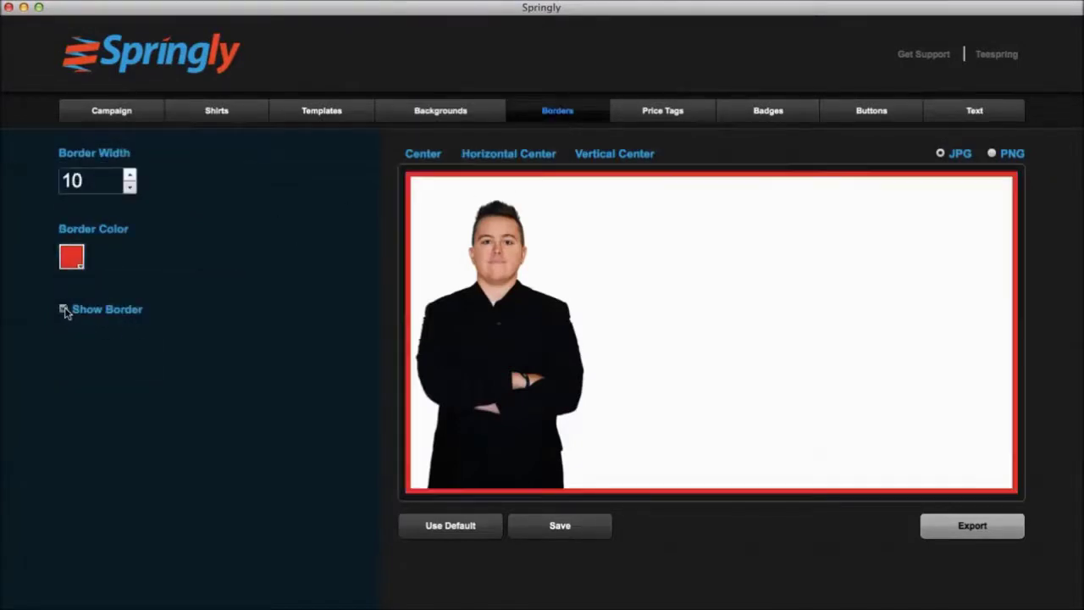
# Step: Upload the Traffic Ignite book screenshot, the one ending in 6.31.32 PM on the Desktop, as a new price tag image
pyautogui.click(699, 113)
pyautogui.click(139, 153)
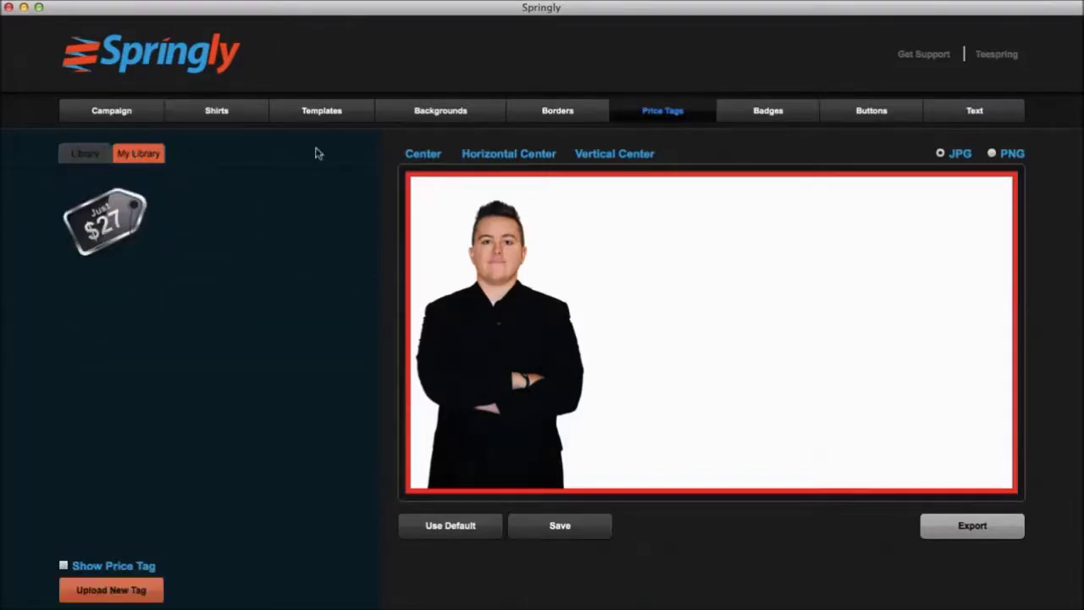
pyautogui.click(744, 115)
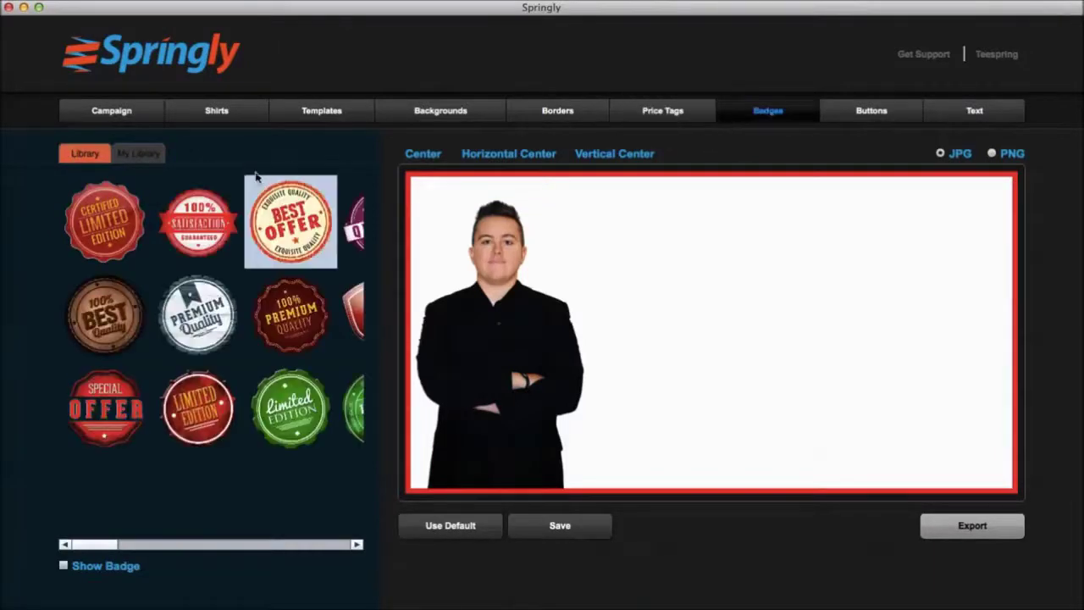
pyautogui.click(687, 122)
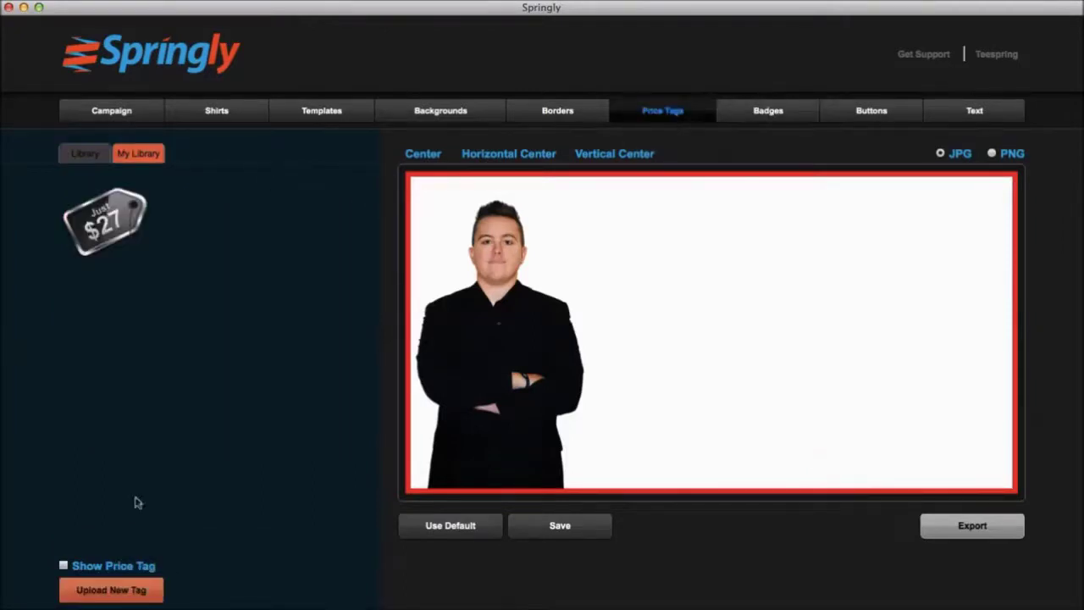
pyautogui.click(108, 593)
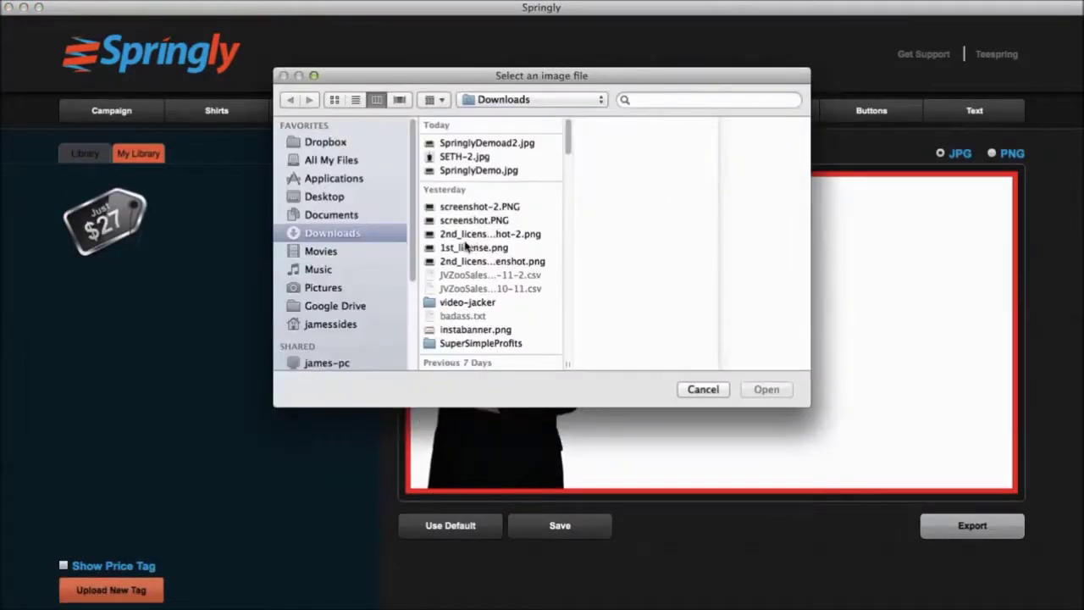
pyautogui.click(325, 196)
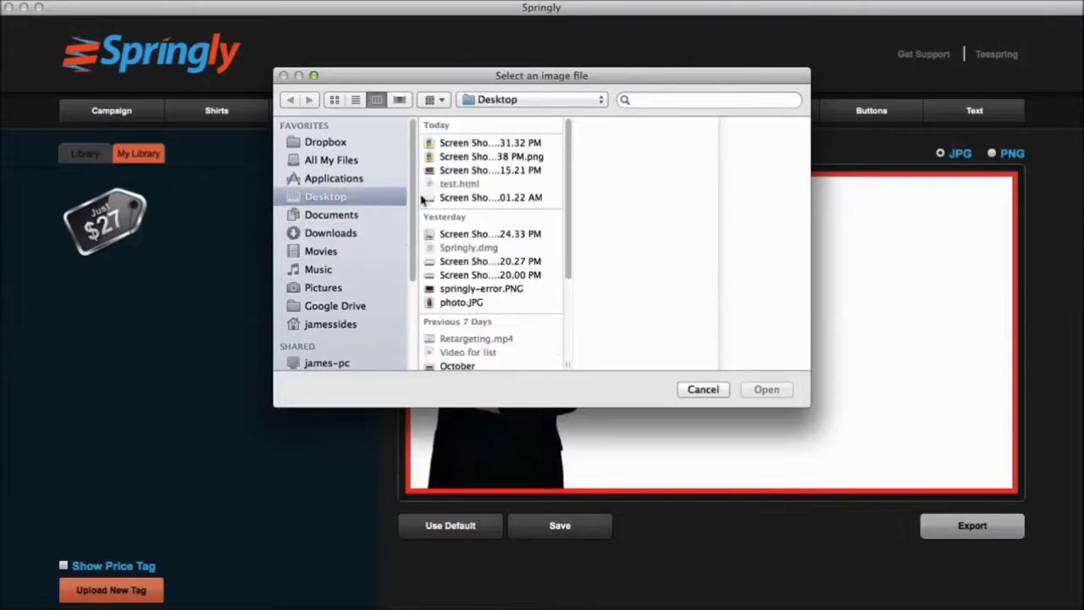
pyautogui.click(458, 144)
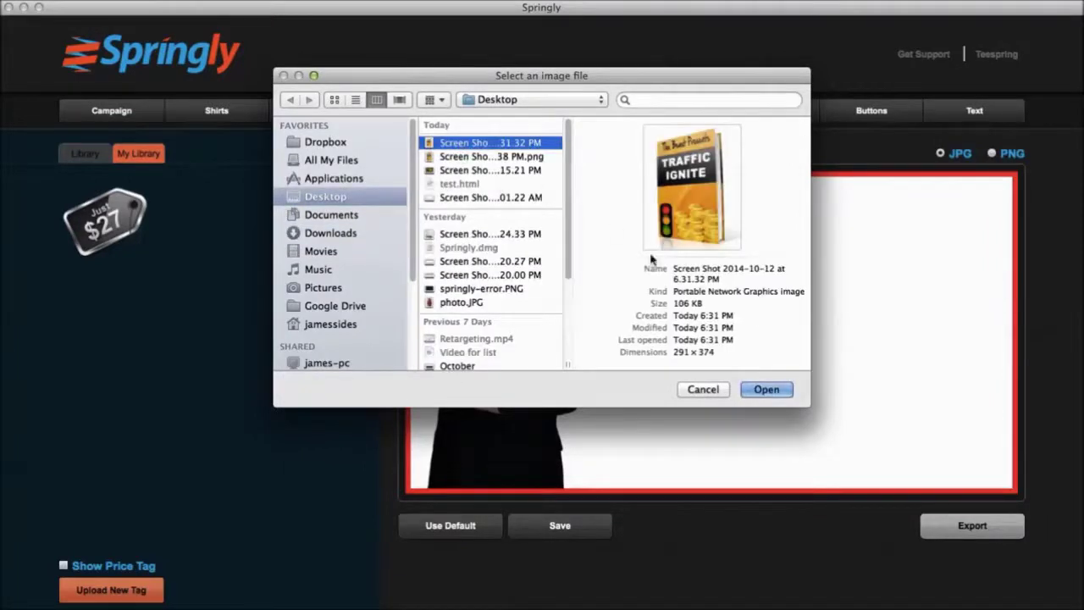
pyautogui.click(767, 390)
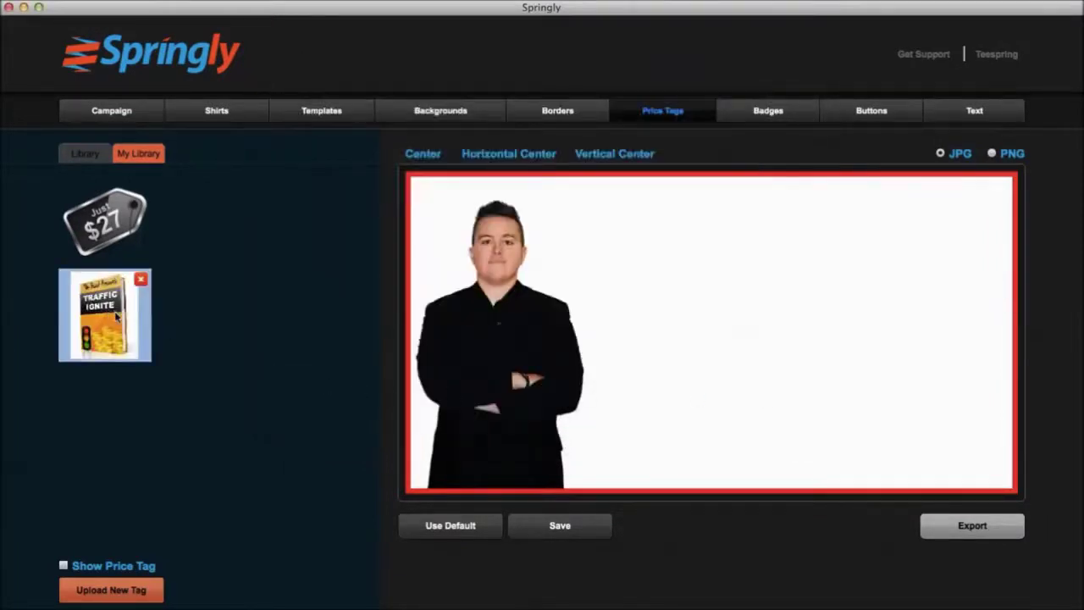
# Step: Show the Traffic Ignite book as the price tag and place it in the upper part of the canvas's empty right half
pyautogui.click(63, 566)
pyautogui.click(965, 203)
pyautogui.moveTo(966, 204); pyautogui.dragTo(810, 233)
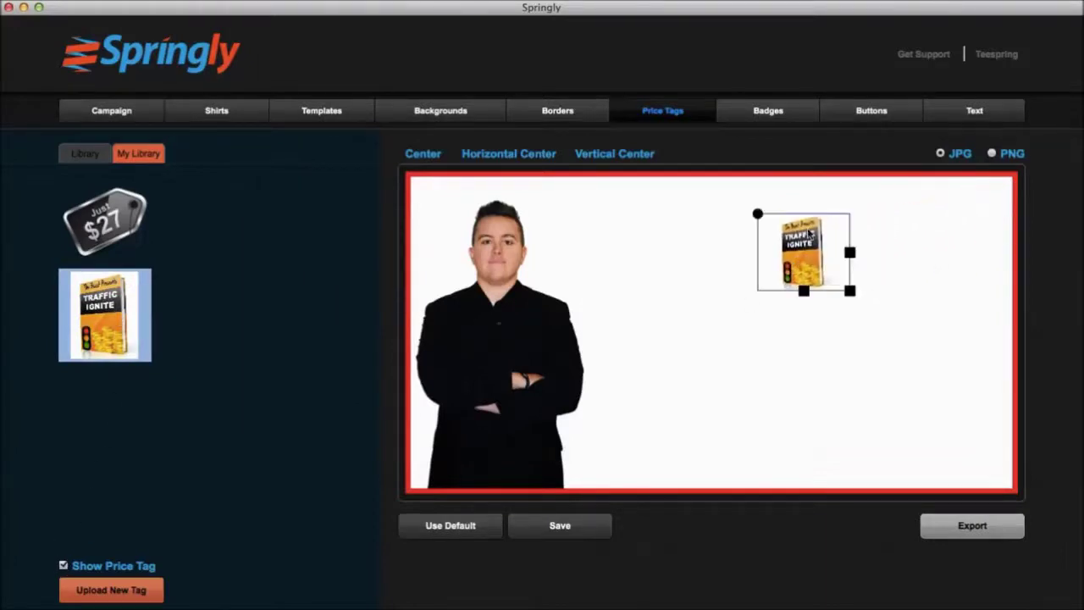
# Step: Add the red Special Offer badge and the red "7 Days Only Hurry Buy Now!" button to the ad
pyautogui.click(767, 111)
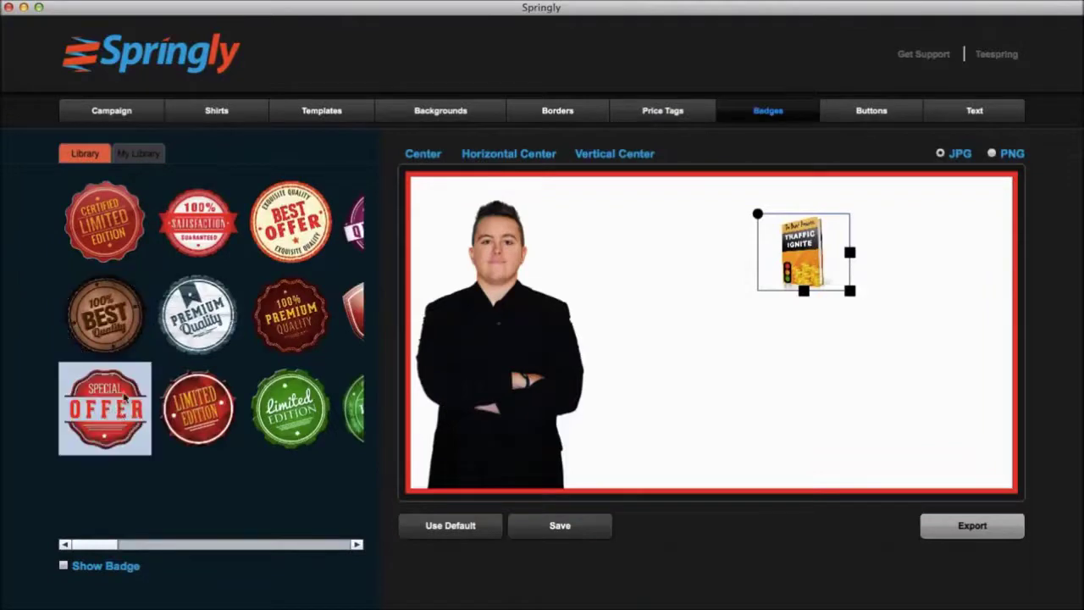
pyautogui.click(125, 427)
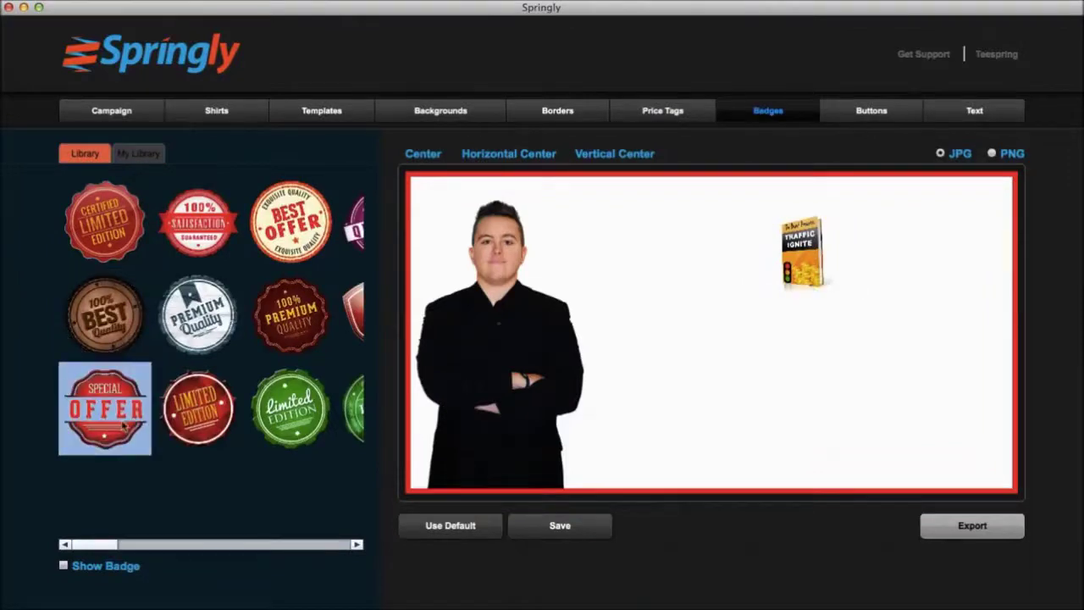
pyautogui.click(63, 565)
pyautogui.click(872, 111)
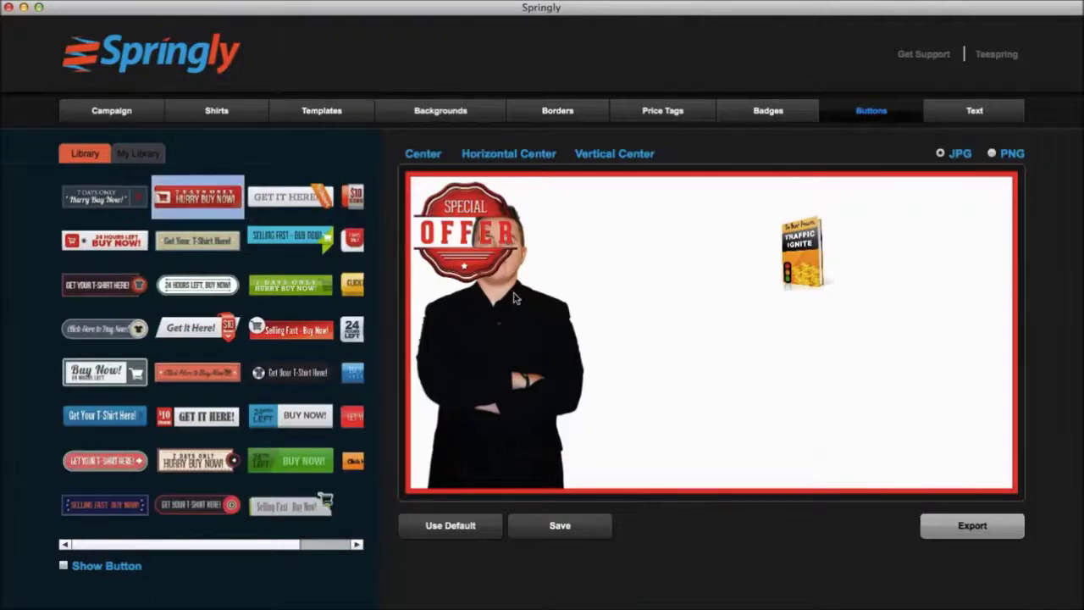
pyautogui.click(63, 565)
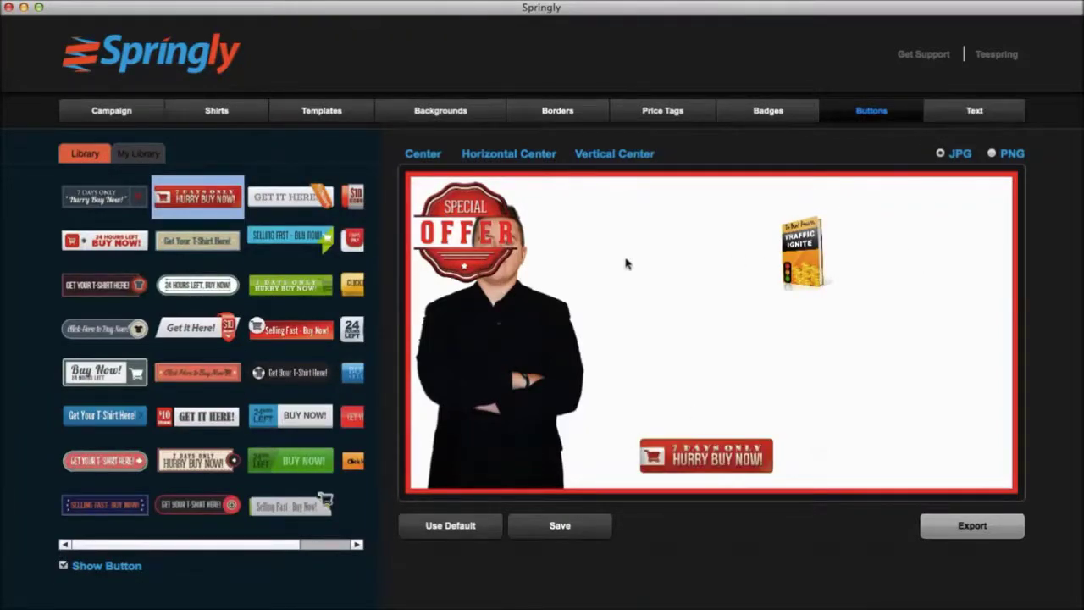
# Step: Enlarge the Traffic Ignite book to most of the canvas height and position it in the right half above the buy button
pyautogui.click(784, 265)
pyautogui.moveTo(850, 288); pyautogui.dragTo(976, 413)
pyautogui.moveTo(872, 314); pyautogui.dragTo(781, 282)
pyautogui.moveTo(905, 405); pyautogui.dragTo(932, 424)
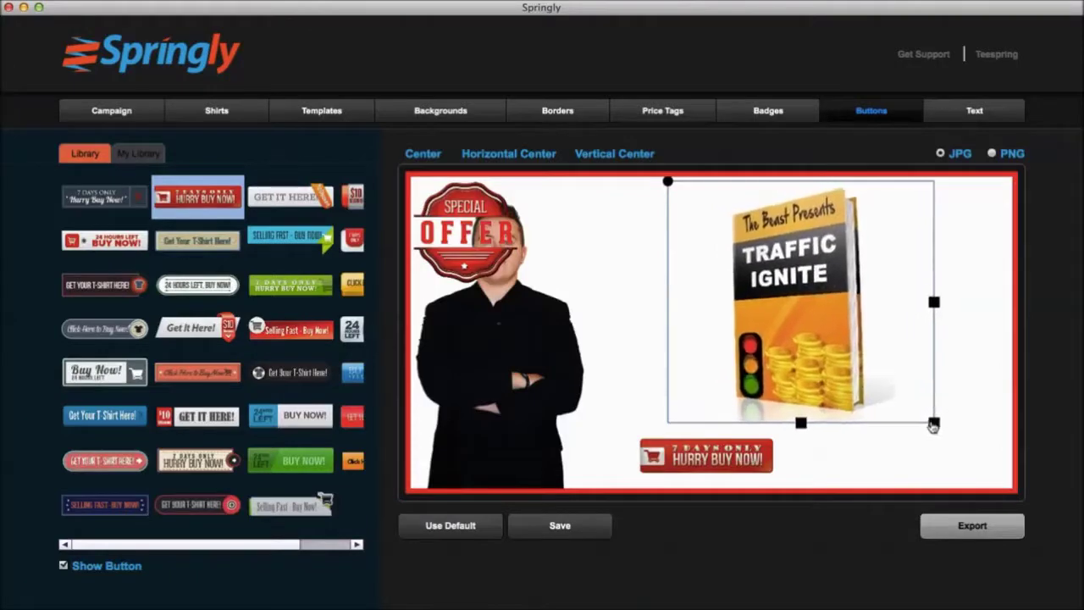
pyautogui.click(764, 422)
# Step: Enlarge the "Hurry Buy Now!" button to roughly double width and place it directly beneath the book
pyautogui.click(734, 460)
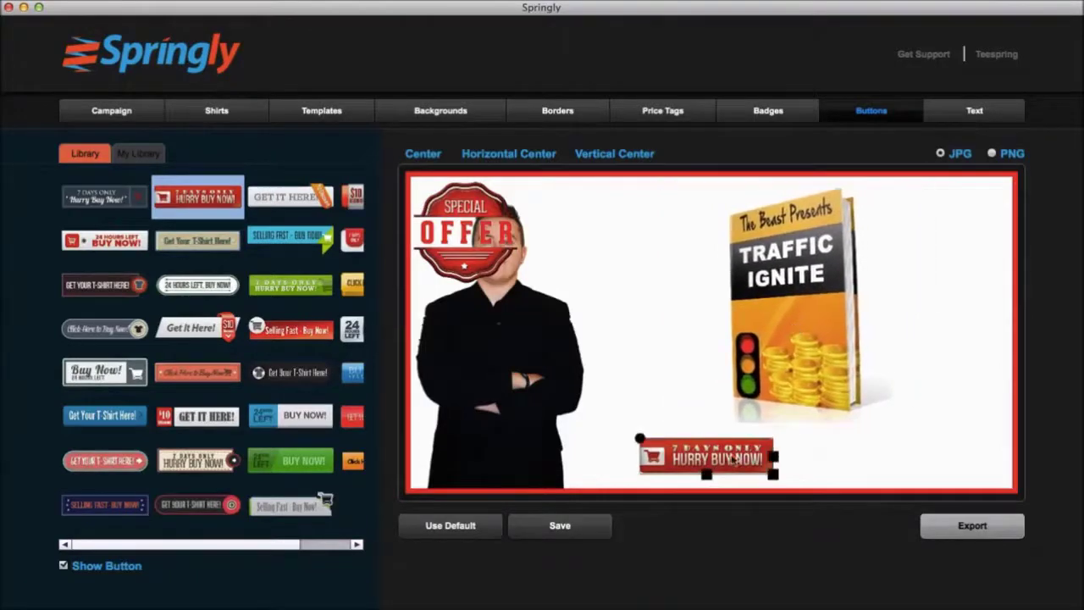
pyautogui.moveTo(739, 458); pyautogui.dragTo(809, 413)
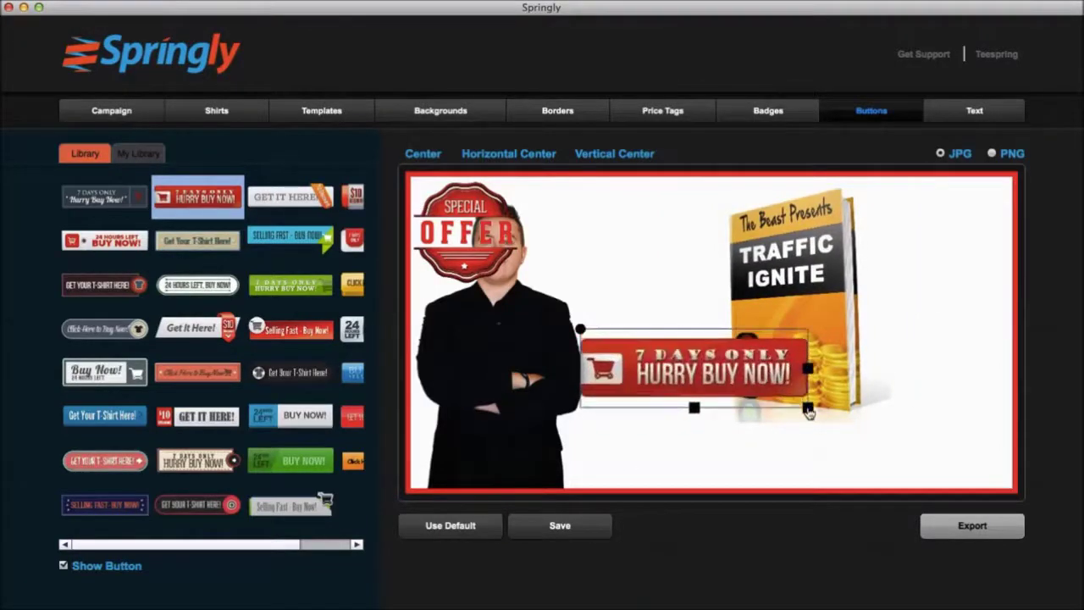
pyautogui.moveTo(717, 388); pyautogui.dragTo(811, 464)
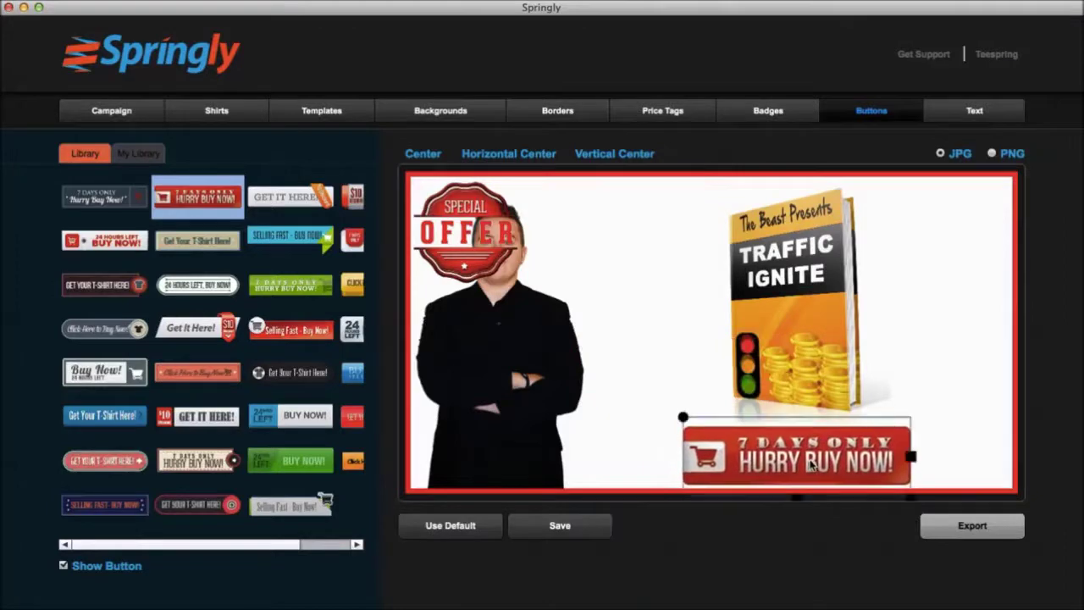
pyautogui.moveTo(805, 464); pyautogui.dragTo(820, 464)
# Step: Move the Special Offer badge to the canvas's upper-right corner and tilt it clockwise
pyautogui.click(464, 210)
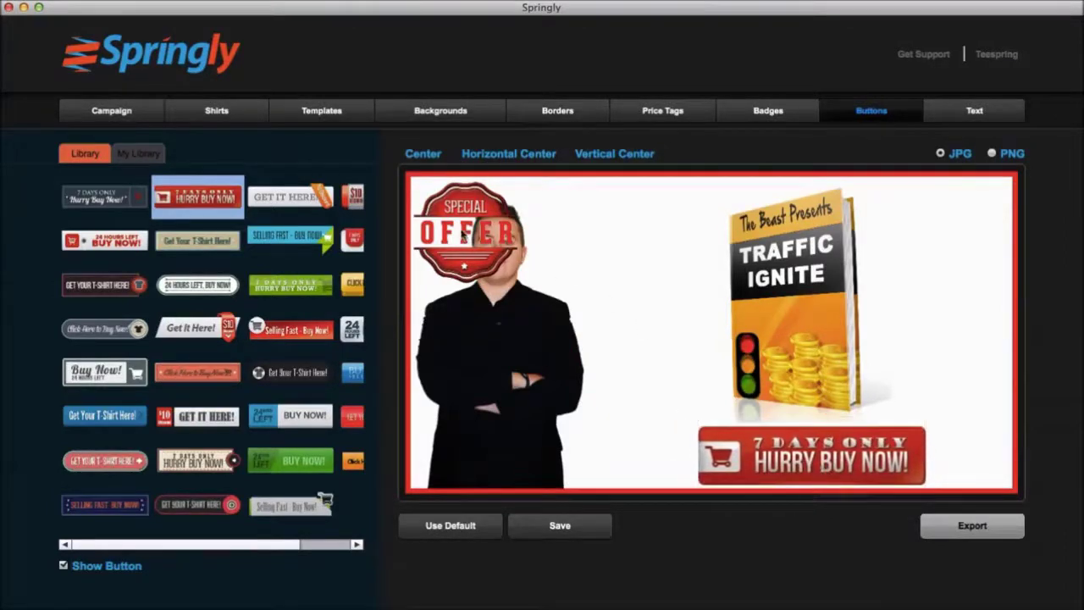
pyautogui.moveTo(464, 210); pyautogui.dragTo(695, 312)
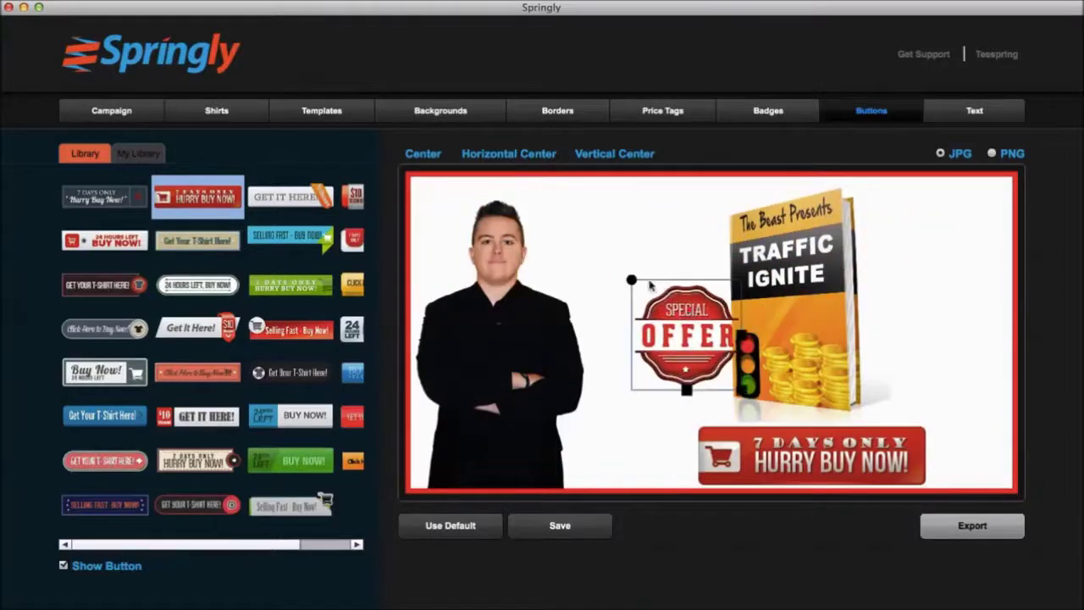
pyautogui.moveTo(634, 283); pyautogui.dragTo(961, 228)
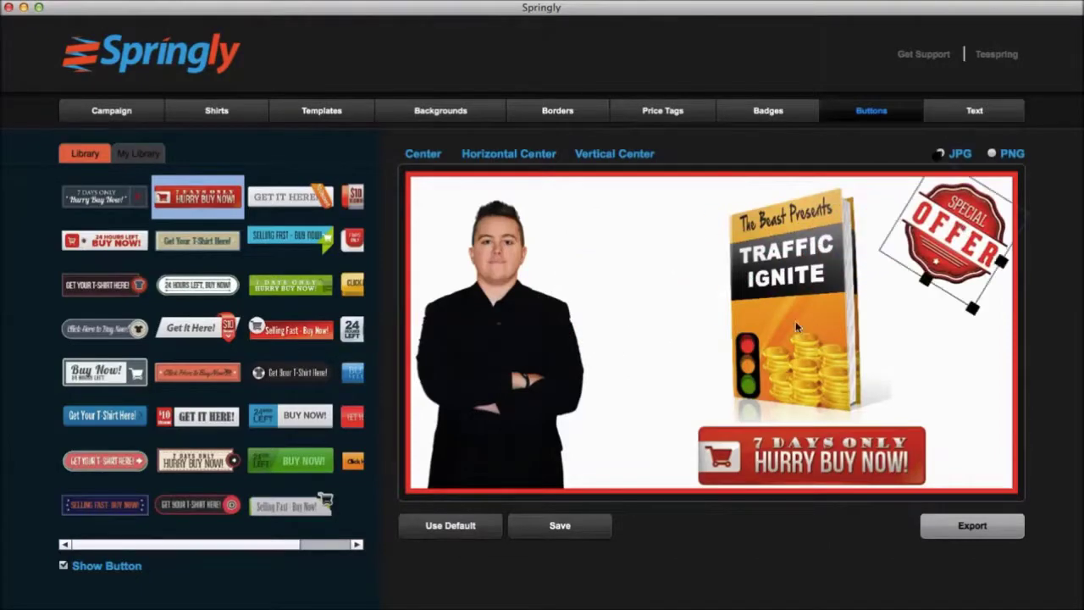
pyautogui.click(666, 352)
# Step: Shift the book and the "Hurry Buy Now!" button slightly left on the canvas, with the button beneath the book
pyautogui.click(771, 316)
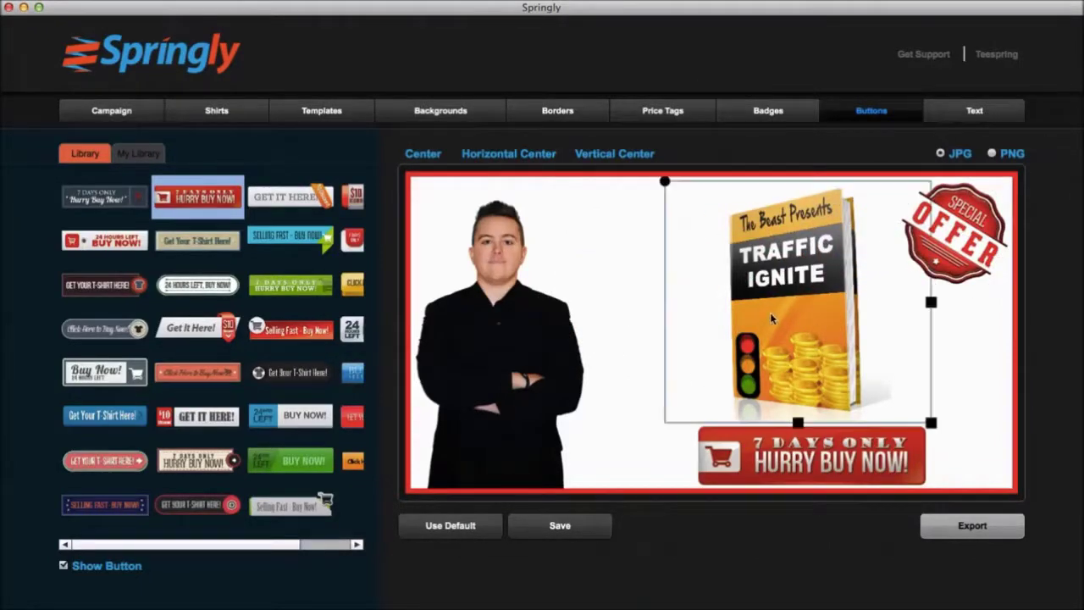
pyautogui.moveTo(774, 299); pyautogui.dragTo(746, 295)
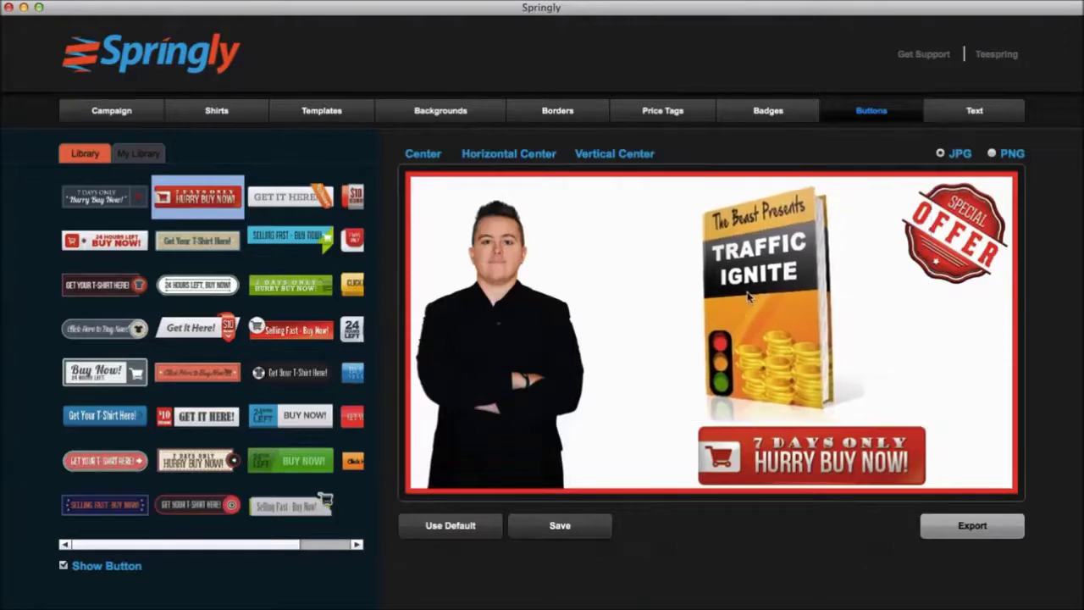
pyautogui.click(802, 436)
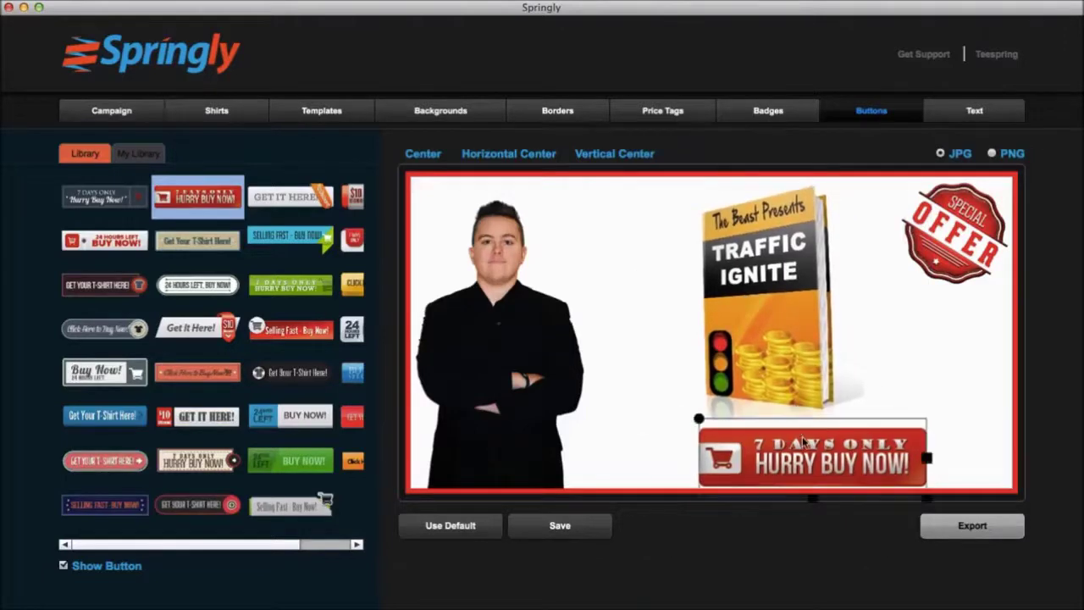
pyautogui.click(533, 154)
pyautogui.click(750, 302)
pyautogui.moveTo(751, 301)
pyautogui.mouseDown()
pyautogui.moveTo(710, 294)
pyautogui.moveTo(775, 306)
pyautogui.moveTo(786, 294)
pyautogui.moveTo(769, 299)
pyautogui.mouseUp()
pyautogui.click(734, 319)
pyautogui.moveTo(752, 437); pyautogui.dragTo(788, 458)
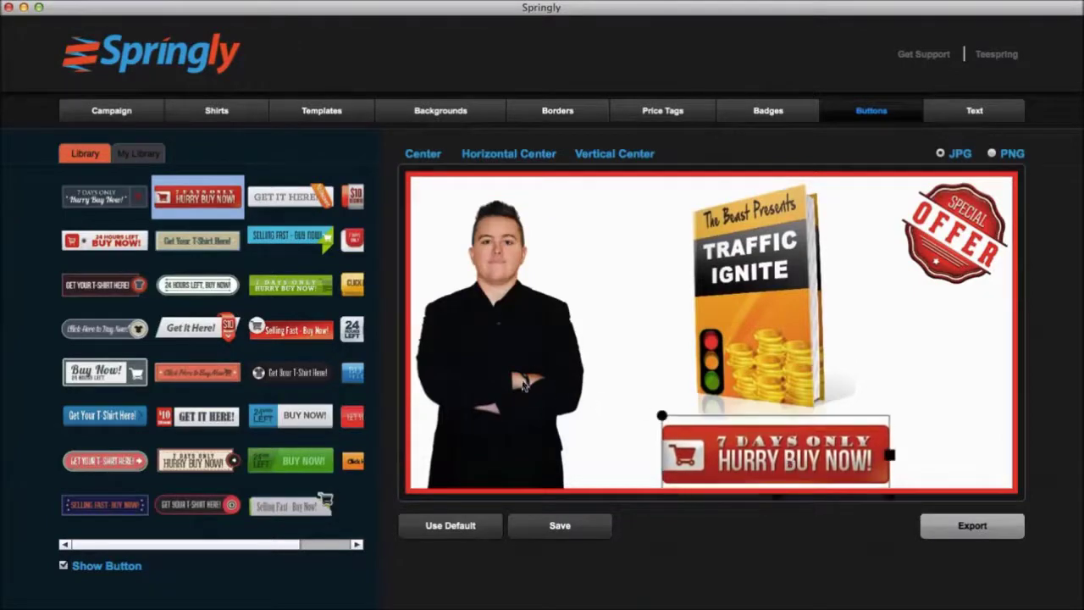
# Step: Move the man's photo slightly right, away from the canvas's left border, with its lower edge meeting the bottom border
pyautogui.click(515, 373)
pyautogui.press('Delete')
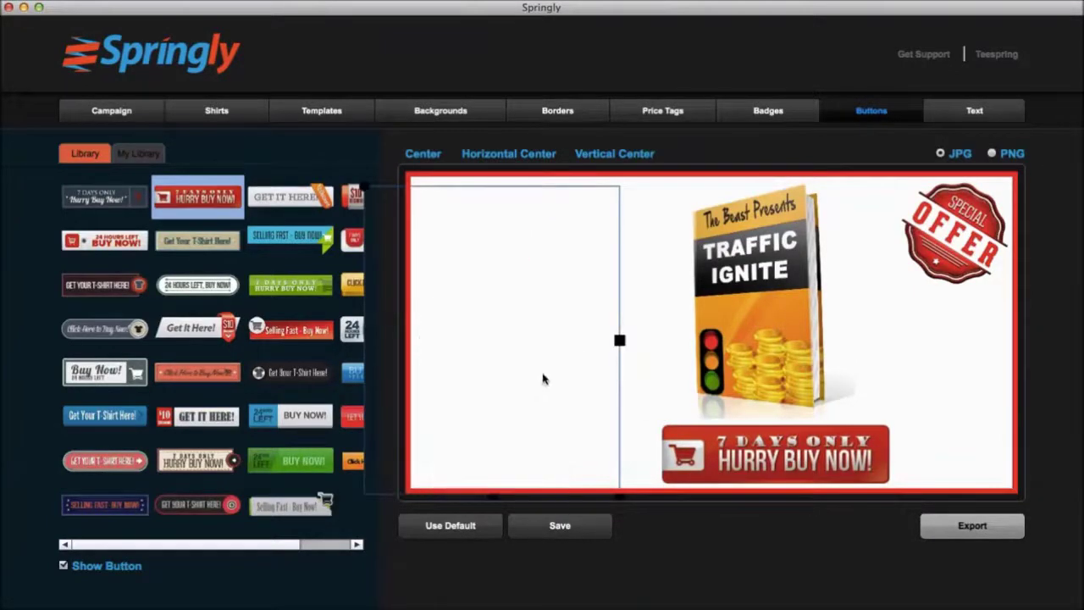
pyautogui.press('super+z')
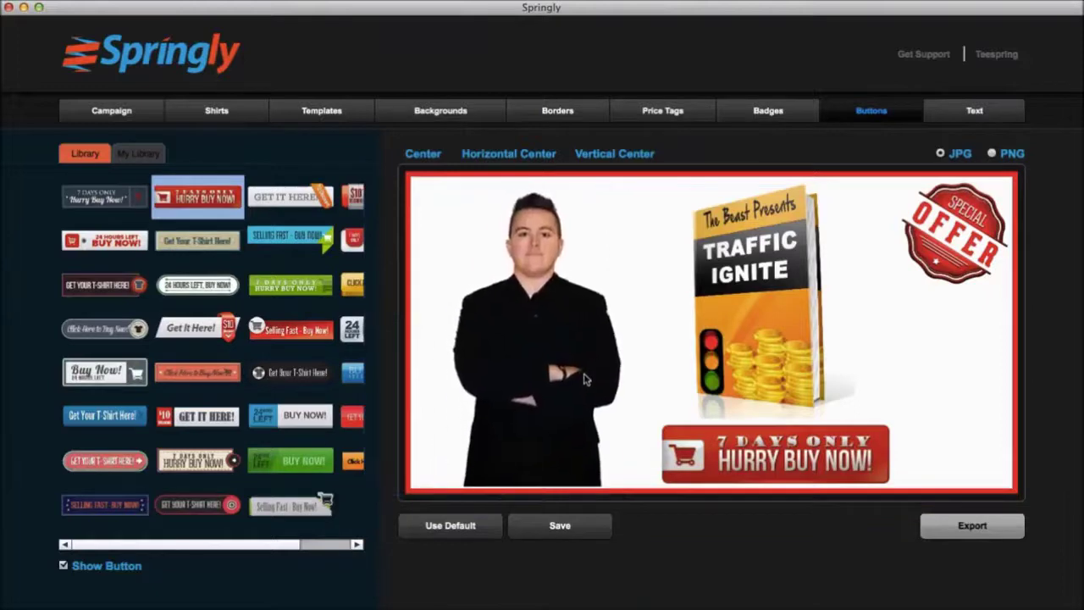
pyautogui.press('super+shift+z')
pyautogui.press('super+z')
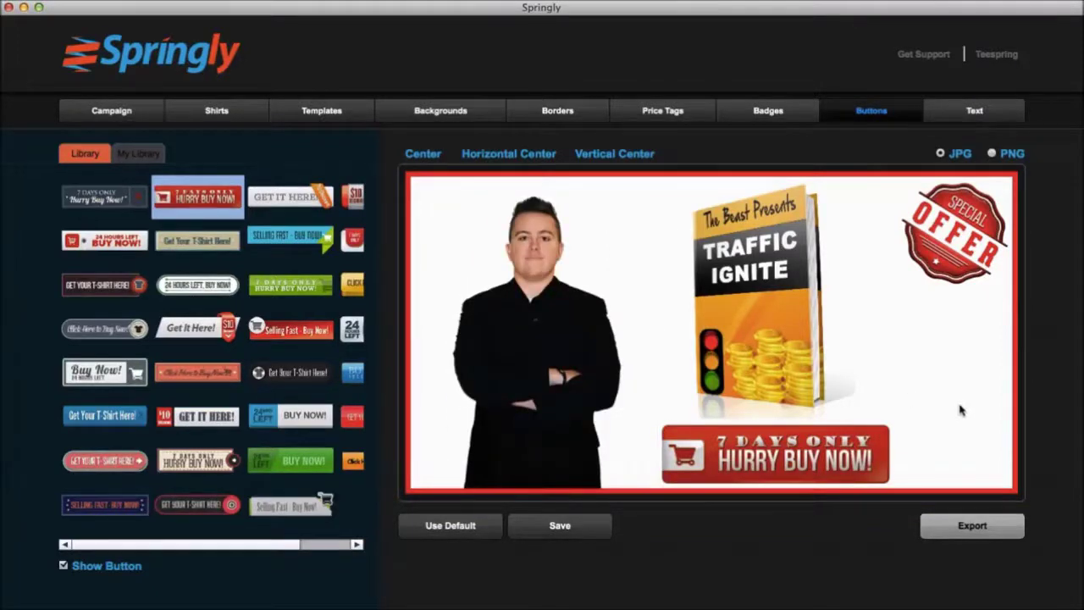
# Step: Export the ad as FbDemoAd.jpg to the Downloads folder, replacing the existing file of that name
pyautogui.click(970, 527)
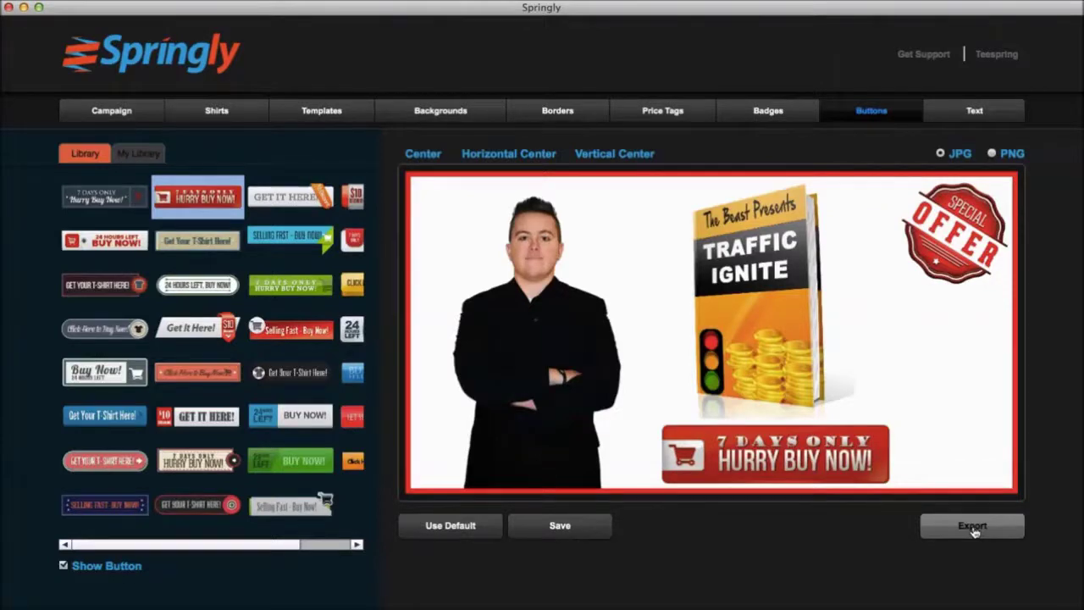
pyautogui.click(974, 529)
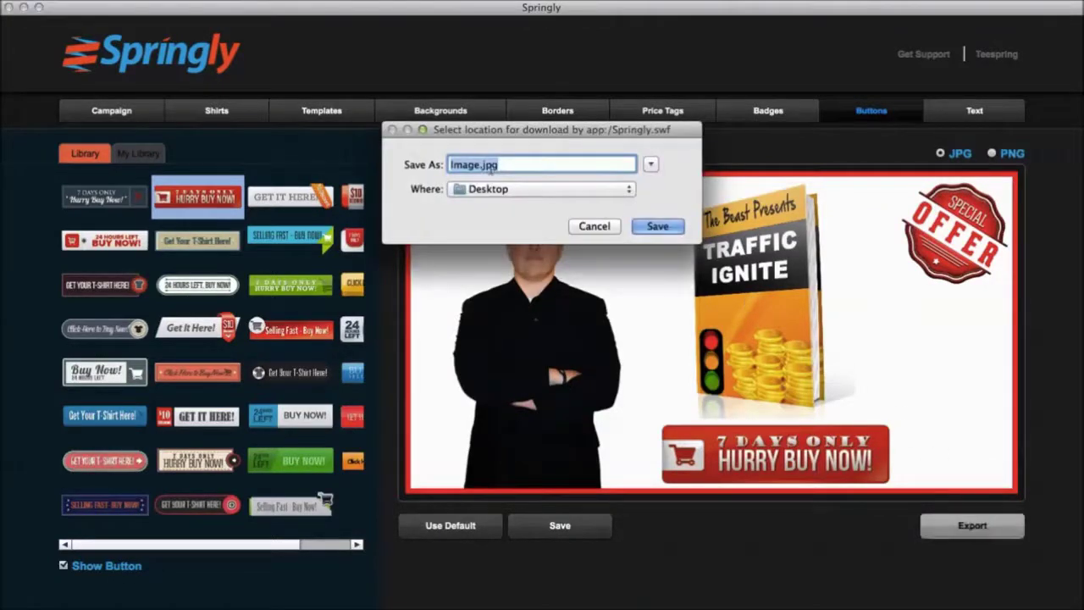
pyautogui.write('FbDemo')
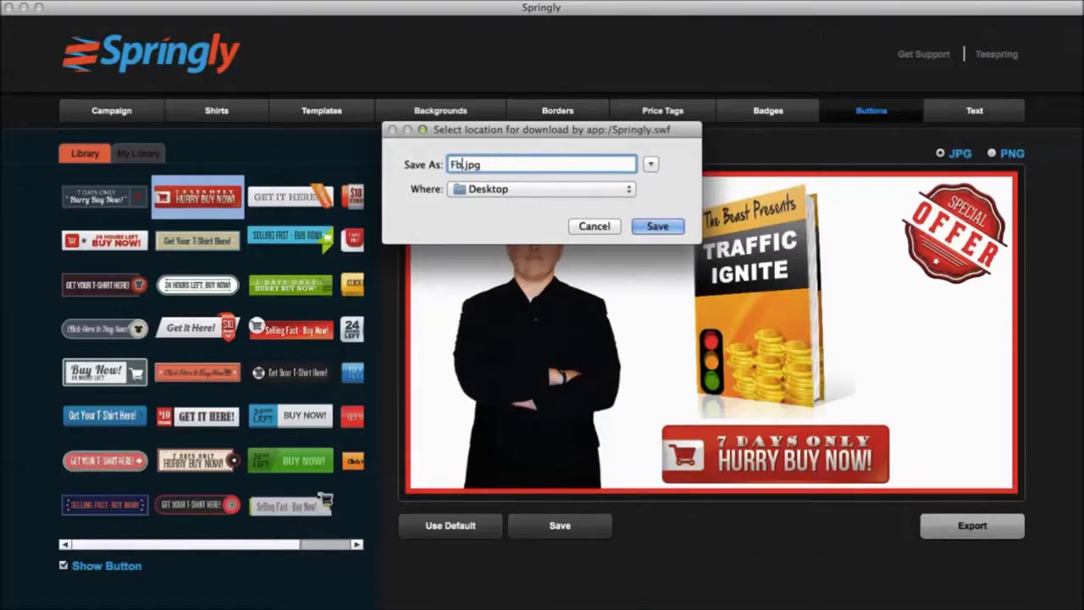
pyautogui.write('Ad')
pyautogui.click(499, 189)
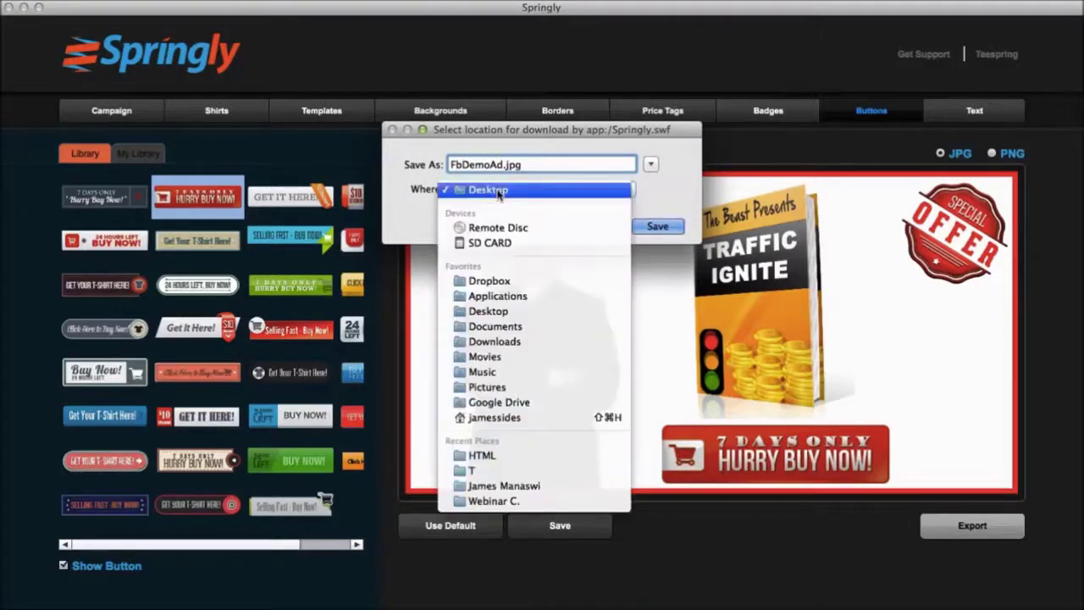
pyautogui.click(474, 342)
pyautogui.click(659, 228)
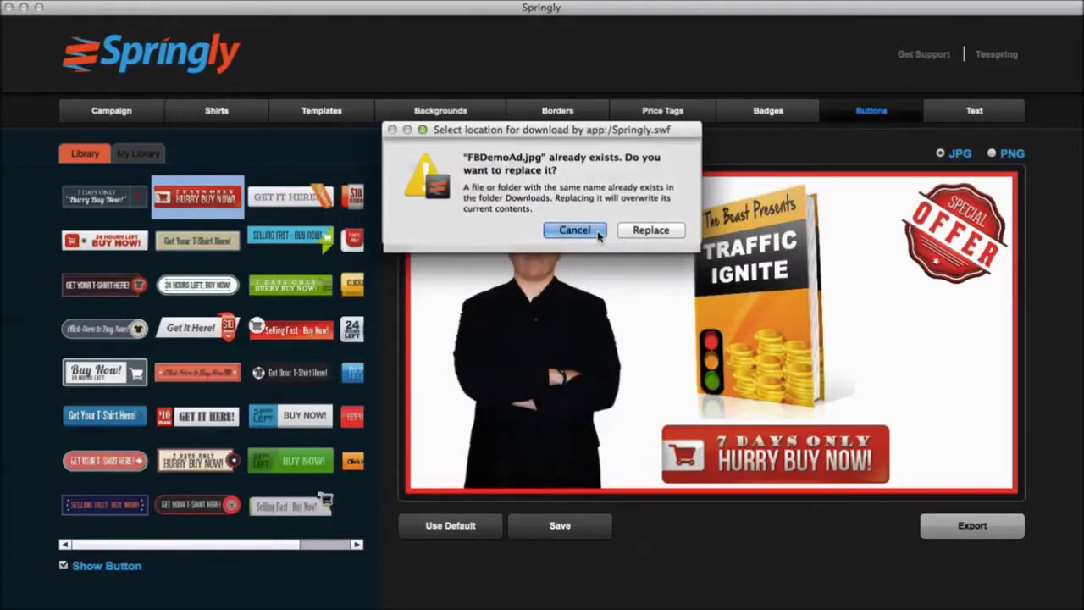
pyautogui.click(596, 233)
pyautogui.click(595, 225)
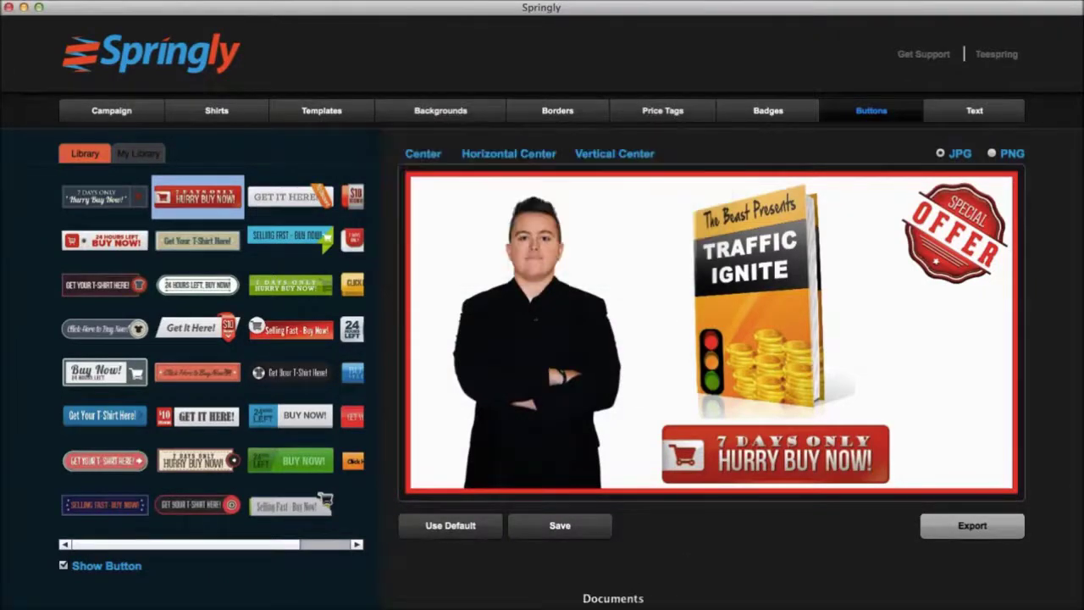
# Step: Save the ad as a template in My Library and reset the canvas to the default design
pyautogui.click(513, 525)
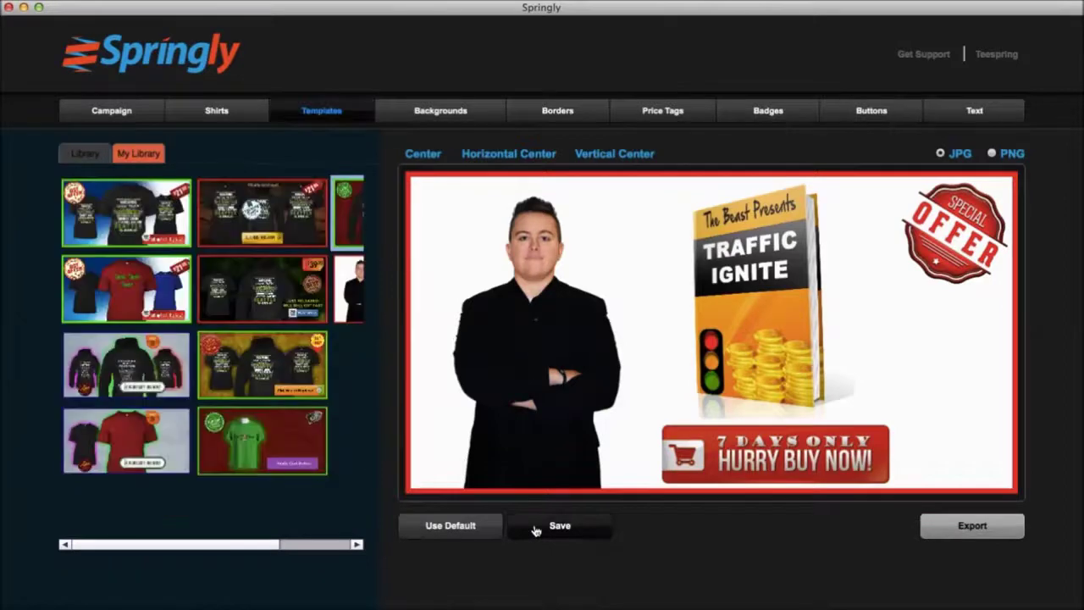
pyautogui.click(468, 529)
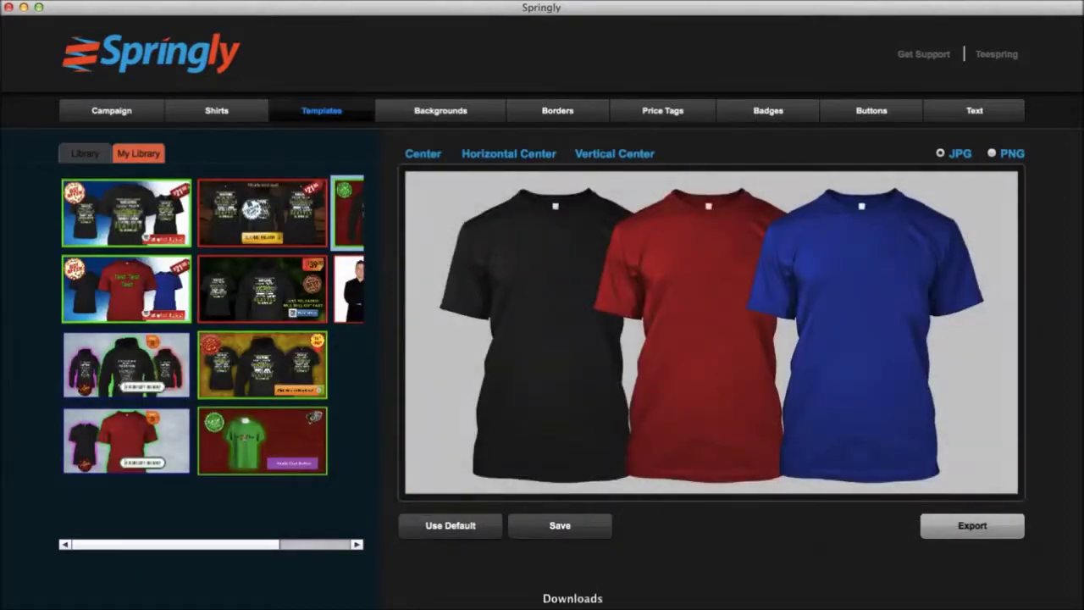
# Step: Open the exported FBDemoAd.jpg from the Downloads folder and position its preview window to inspect the finished ad
pyautogui.click(580, 603)
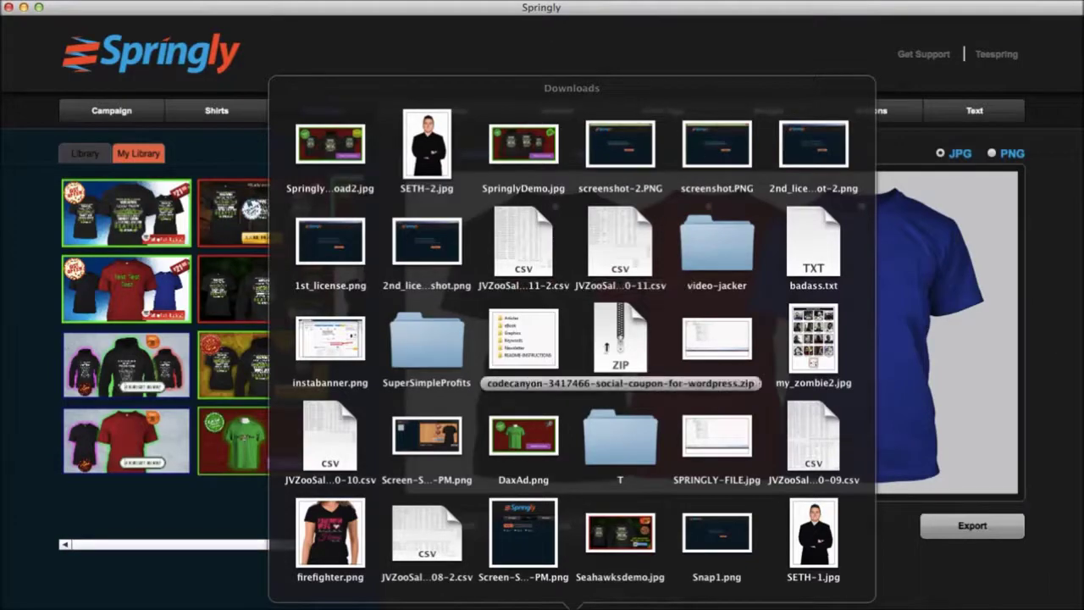
pyautogui.scroll(-10, 616, 364)
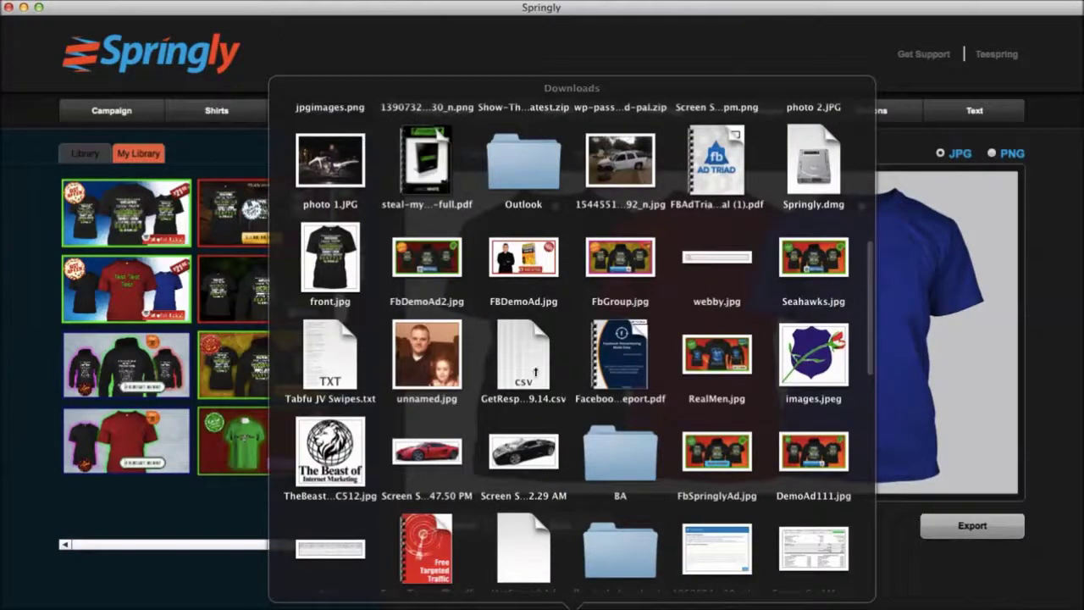
pyautogui.click(532, 292)
pyautogui.moveTo(369, 13); pyautogui.dragTo(464, 49)
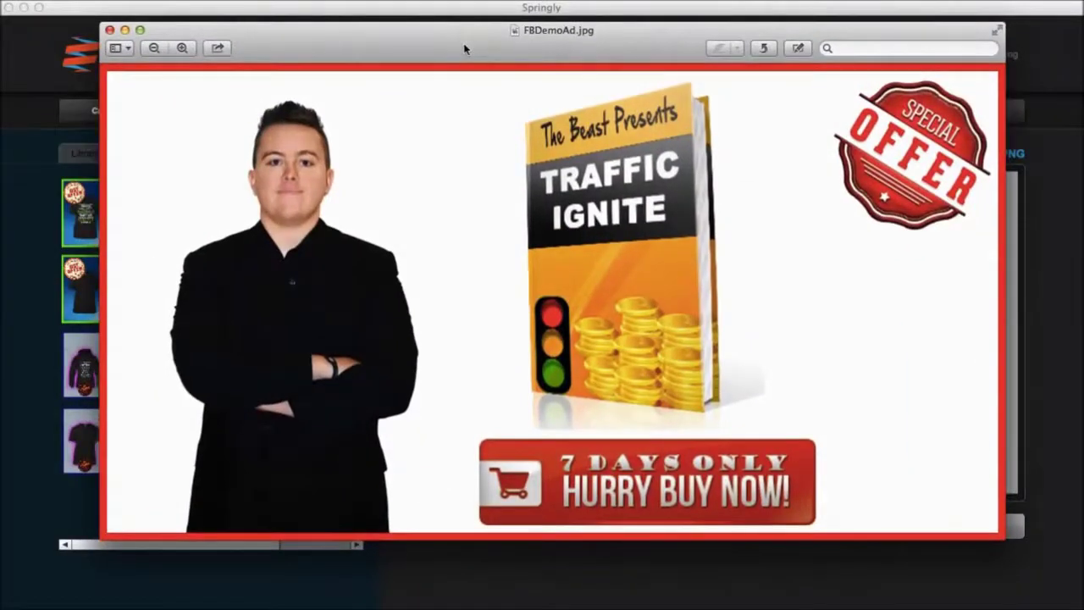